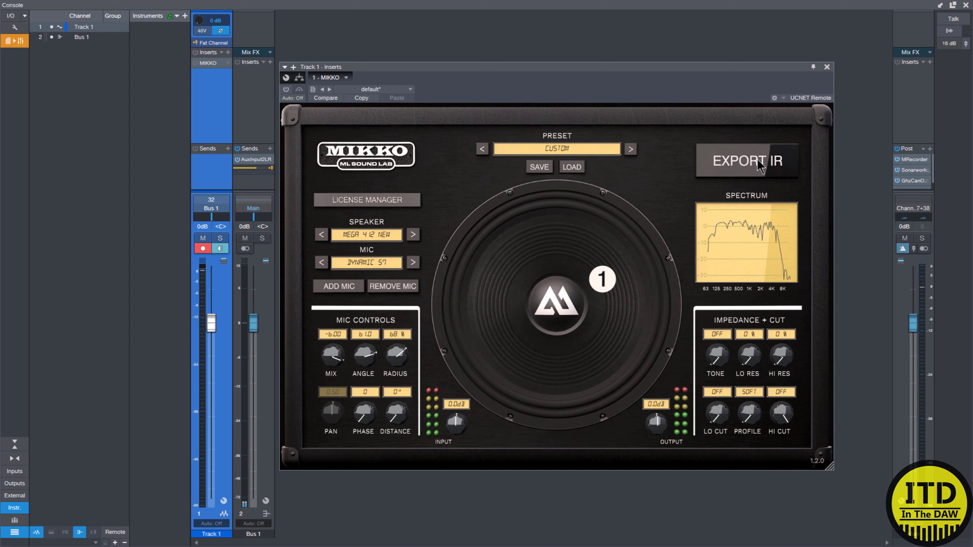
- Look through the available speaker models and microphone types without changing the current selection
{"action": "left_click", "coordinate": [367, 235]}
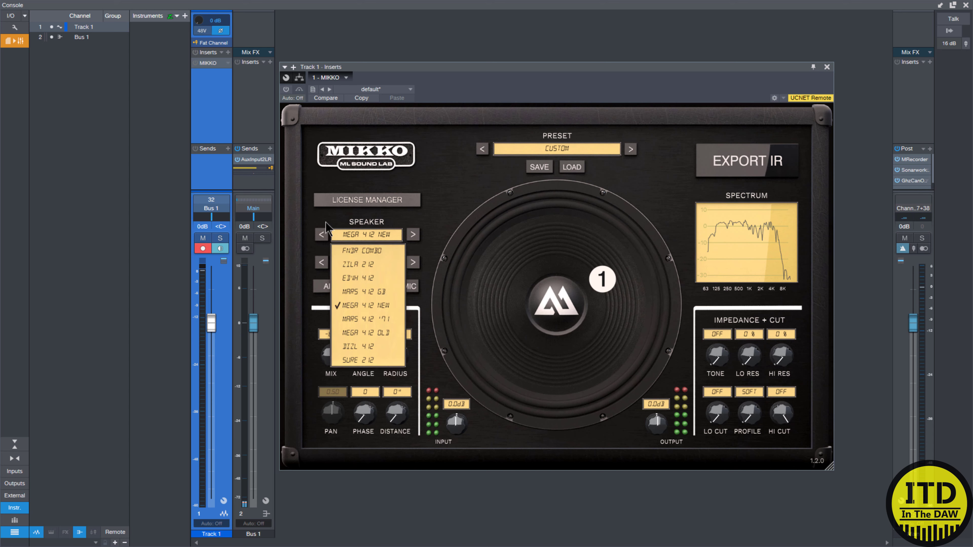
{"action": "left_click", "coordinate": [444, 220]}
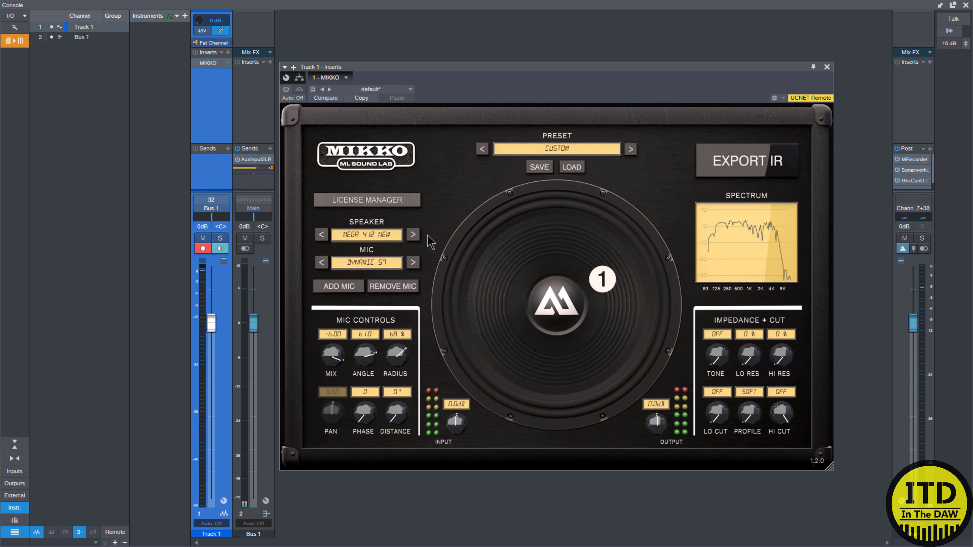
{"action": "left_click", "coordinate": [394, 263]}
{"action": "left_click", "coordinate": [436, 222]}
{"action": "scroll", "coordinate": [377, 362], "scroll_direction": "down", "scroll_amount": 3}
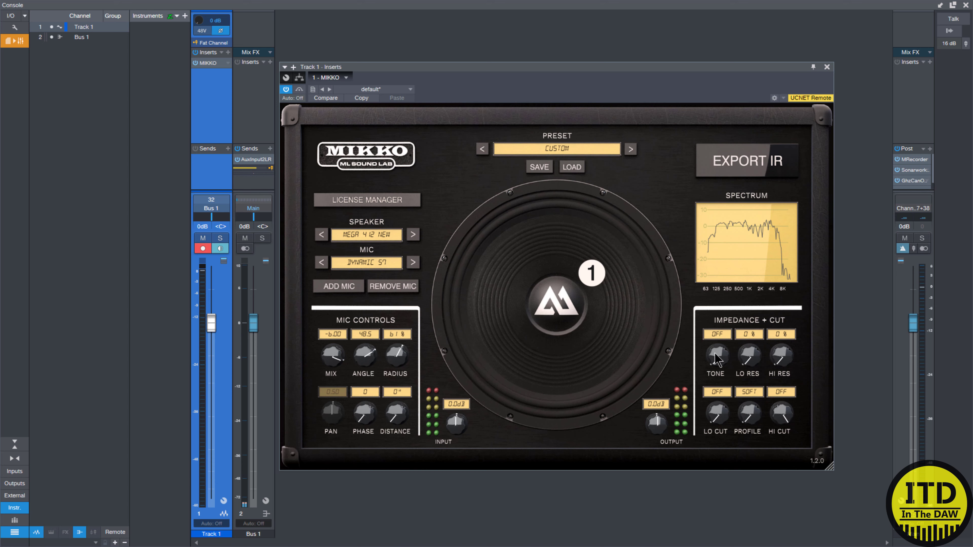
{"action": "scroll", "coordinate": [715, 353], "scroll_direction": "up", "scroll_amount": 1}
{"action": "scroll", "coordinate": [760, 416], "scroll_direction": "down", "scroll_amount": 1}
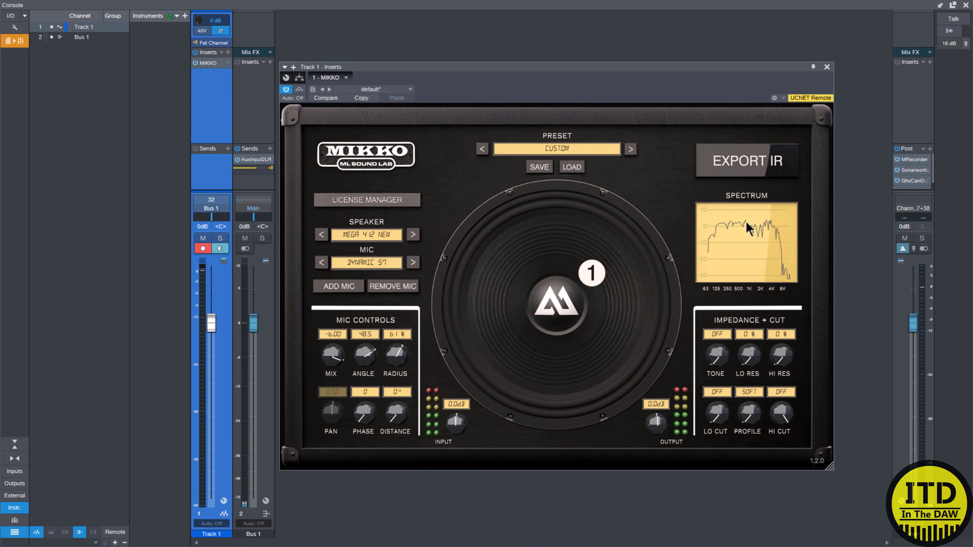
- Start exporting the IR as a WAV at 44100 sample rate, 24-bit mono, with the minimum phase transform turned off
{"action": "left_click", "coordinate": [743, 163]}
{"action": "left_click", "coordinate": [539, 262]}
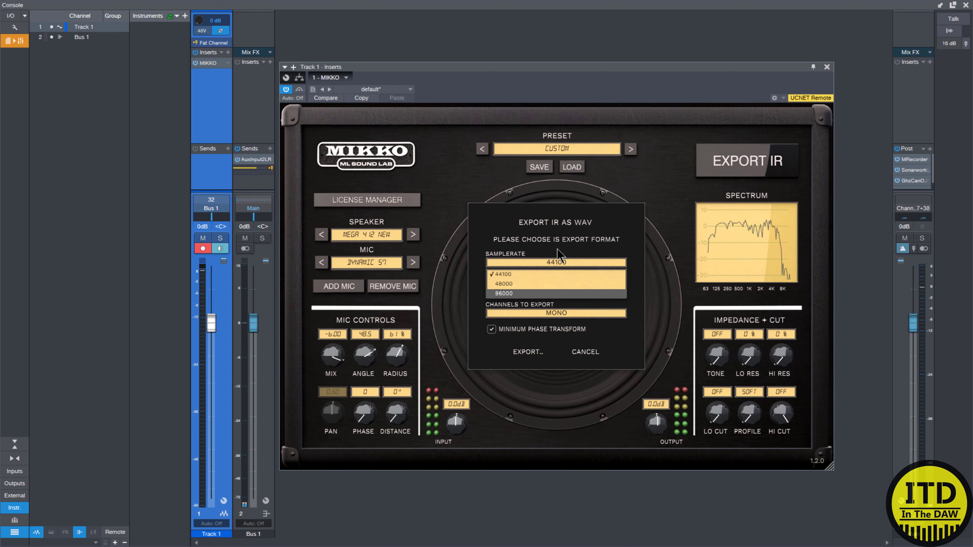
{"action": "left_click", "coordinate": [556, 275]}
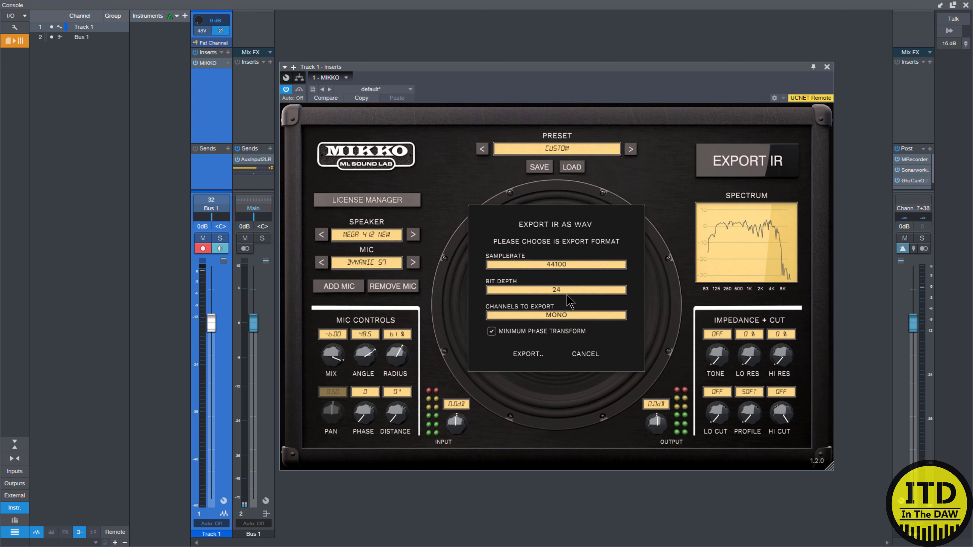
{"action": "left_click", "coordinate": [491, 331]}
{"action": "left_click", "coordinate": [536, 354]}
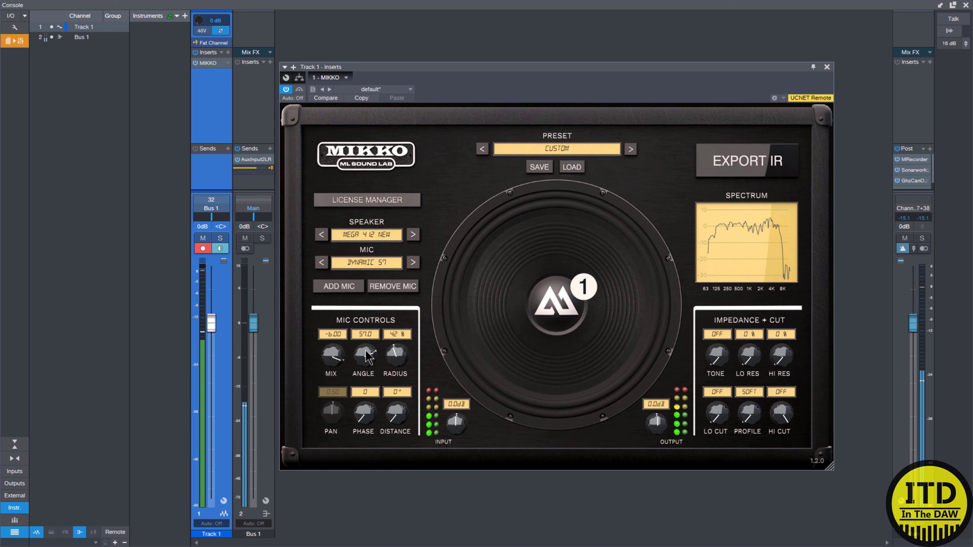
- Bypass the MIKKO plug-in to compare levels, set its output to -2.6 dB and re-enable it
{"action": "left_click", "coordinate": [286, 89]}
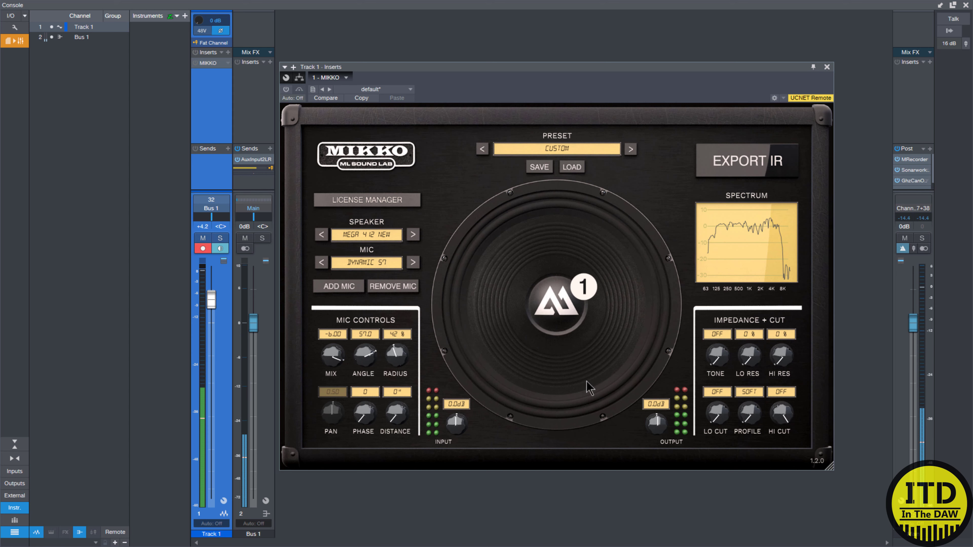
{"action": "scroll", "coordinate": [636, 429], "scroll_direction": "down", "scroll_amount": 3}
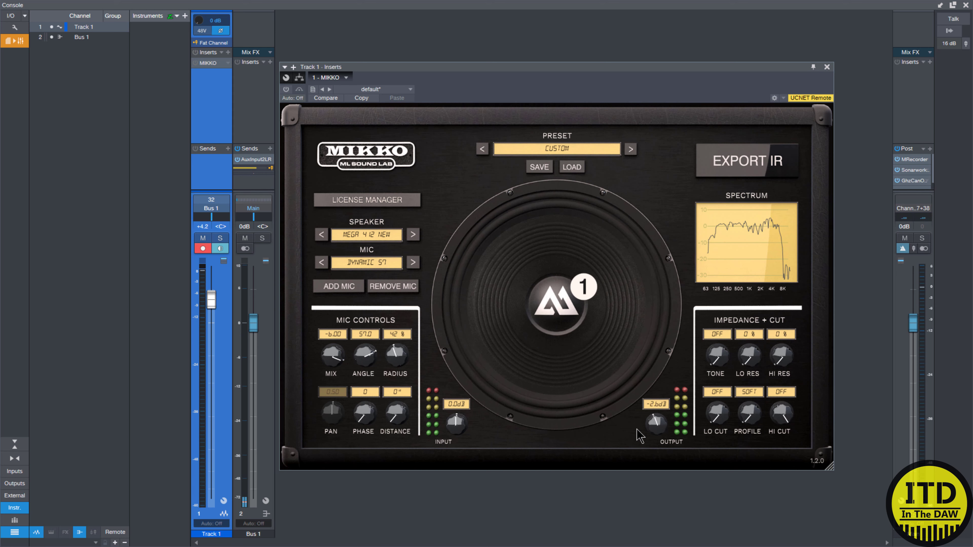
{"action": "key", "text": "ctrl+alt+b"}
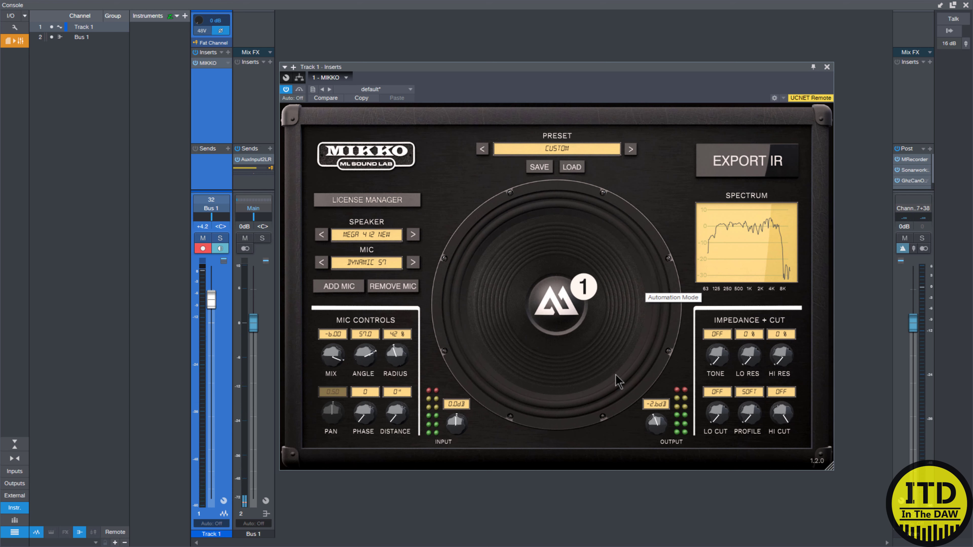
- Mute microphone 1 and add a second microphone, a RIBBON 121 on the MEGA 412 OLD speaker
{"action": "left_click", "coordinate": [582, 287]}
{"action": "left_click", "coordinate": [338, 288]}
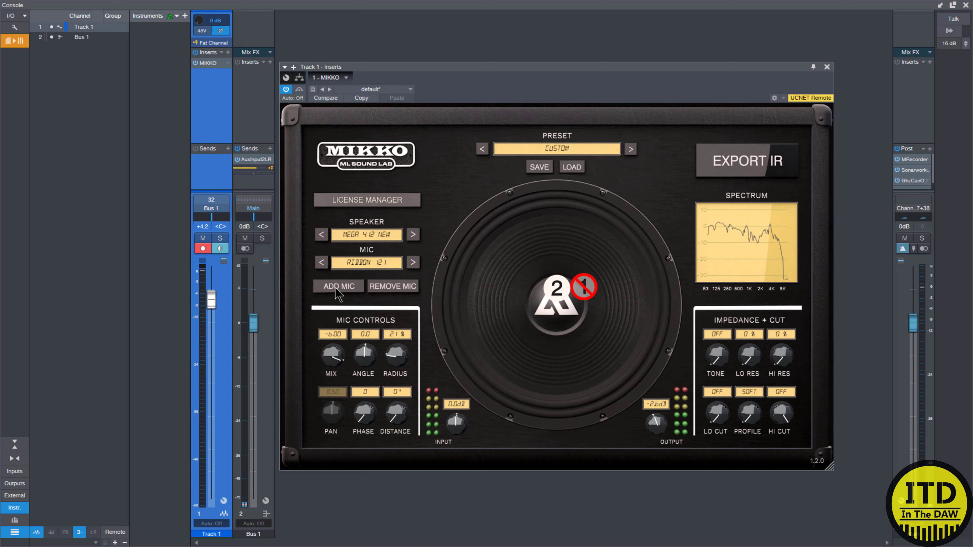
{"action": "left_click", "coordinate": [413, 235]}
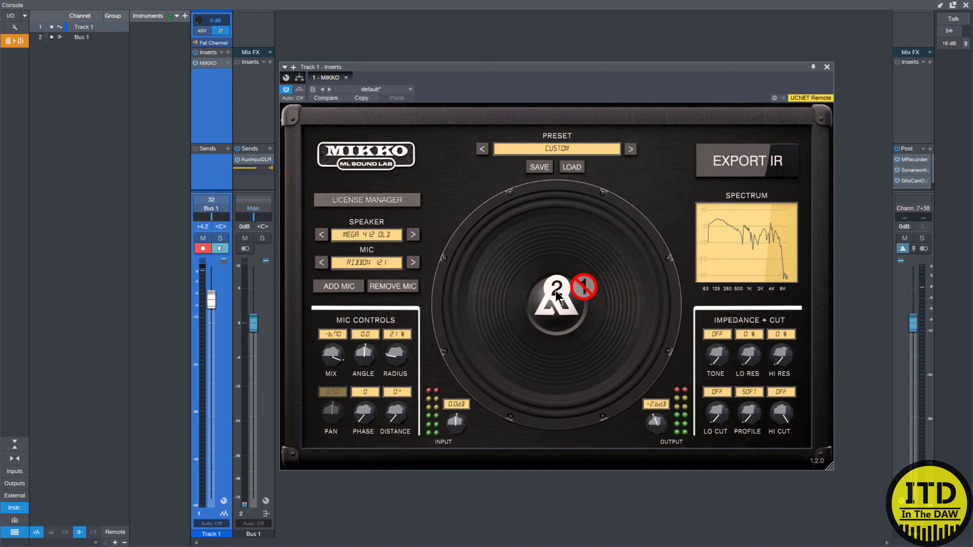
- Place microphone 2 at an angle of about -123.5 and a radius of about 45%, with a distance of 9 5/8"
{"action": "left_click", "coordinate": [575, 291]}
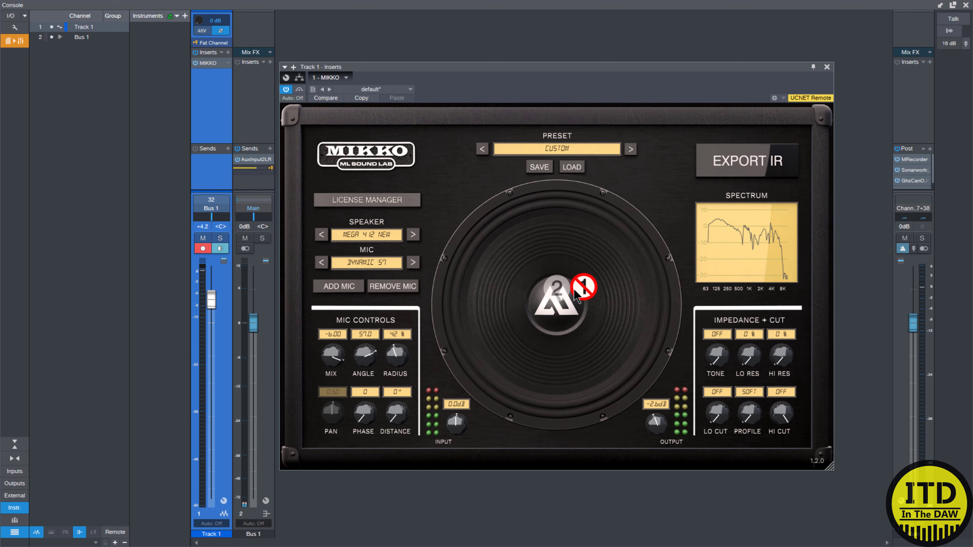
{"action": "left_click", "coordinate": [550, 290]}
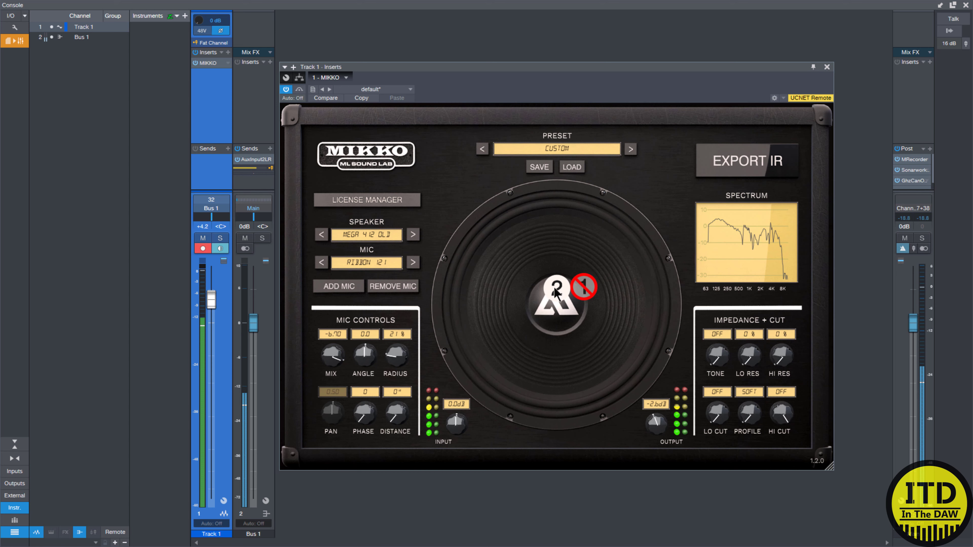
{"action": "left_click_drag", "start_coordinate": [555, 289], "coordinate": [529, 324]}
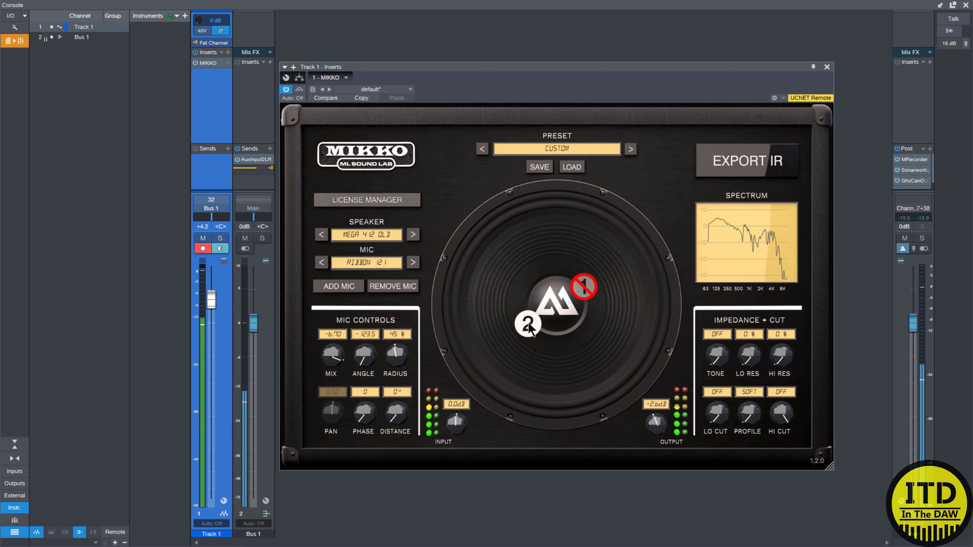
{"action": "left_click_drag", "start_coordinate": [397, 420], "coordinate": [396, 414]}
{"action": "scroll", "coordinate": [396, 414], "scroll_direction": "up", "scroll_amount": 3}
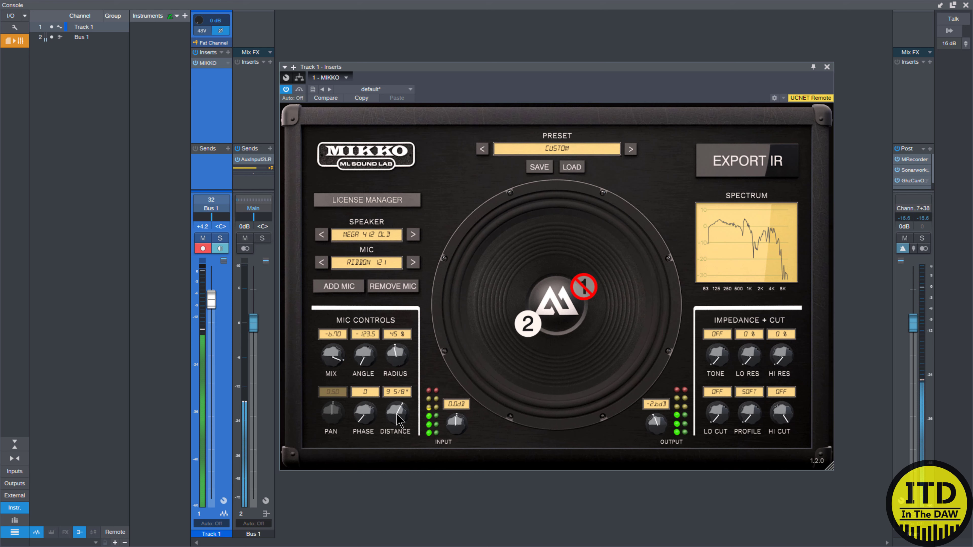
- Mute microphone 2 and add a third microphone, a DYNAMIC 421 on the MARS 412 GB speaker
{"action": "left_click", "coordinate": [528, 332]}
{"action": "left_click", "coordinate": [360, 286]}
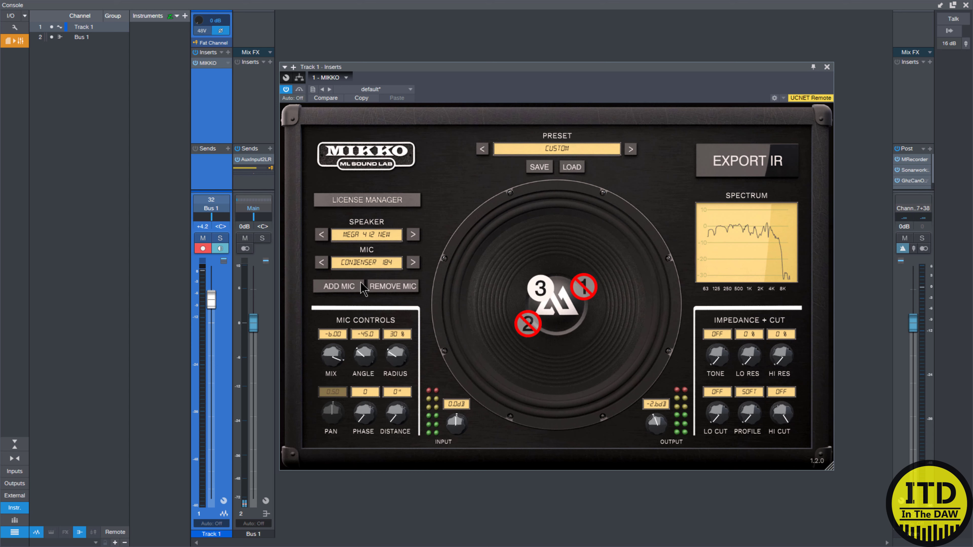
{"action": "left_click", "coordinate": [321, 263]}
{"action": "left_click", "coordinate": [321, 264]}
{"action": "left_click", "coordinate": [321, 263]}
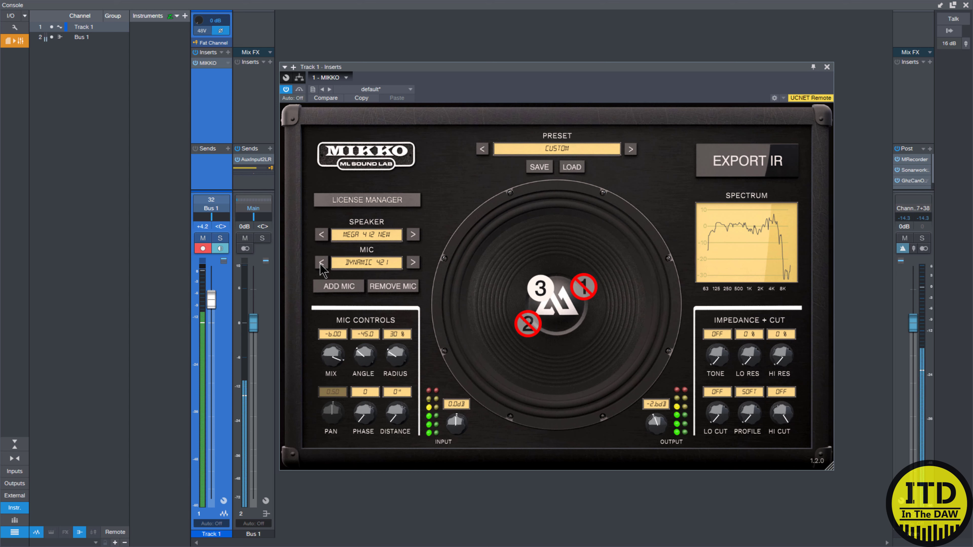
{"action": "left_click", "coordinate": [321, 234]}
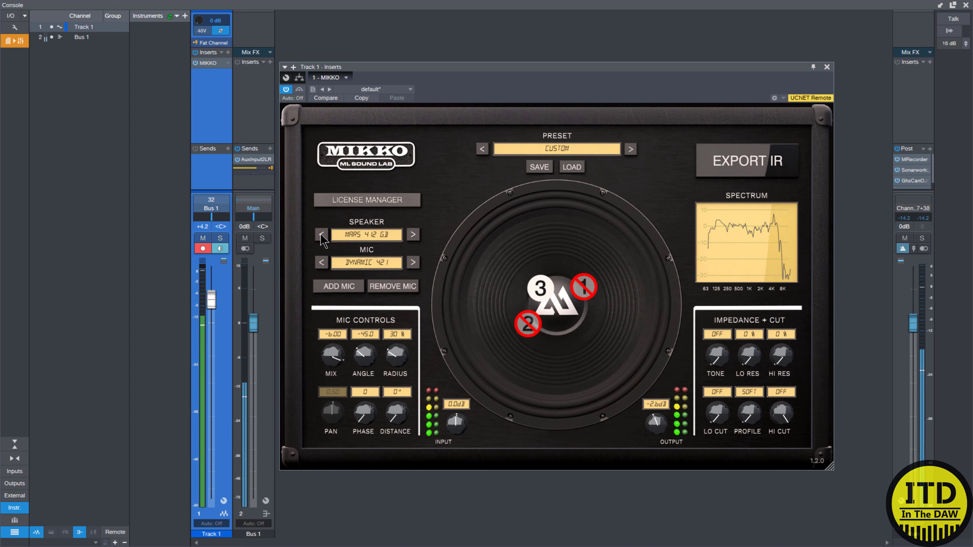
- Place microphone 3 at an angle of about 152.5 and a radius of about 20%, with a distance of 4"
{"action": "left_click_drag", "start_coordinate": [365, 355], "coordinate": [397, 359]}
{"action": "left_click_drag", "start_coordinate": [395, 413], "coordinate": [395, 416]}
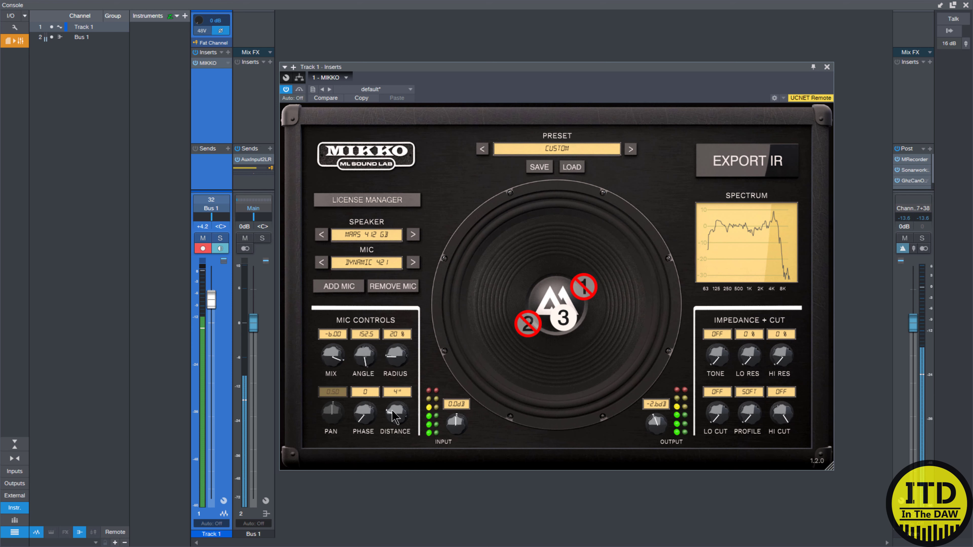
- Unmute microphones 2 and 1, and lower the mix level of microphone 1 to -7.40
{"action": "left_click", "coordinate": [531, 326]}
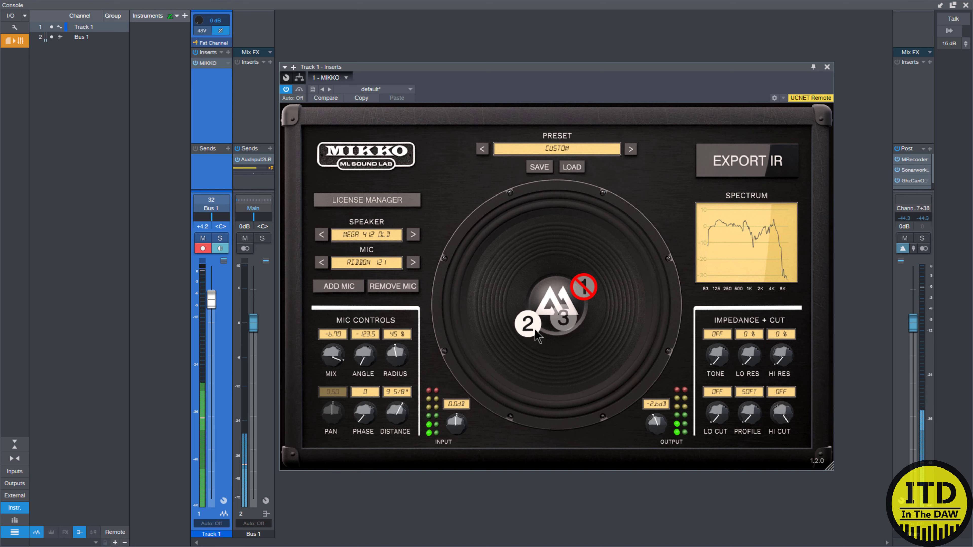
{"action": "left_click", "coordinate": [585, 289]}
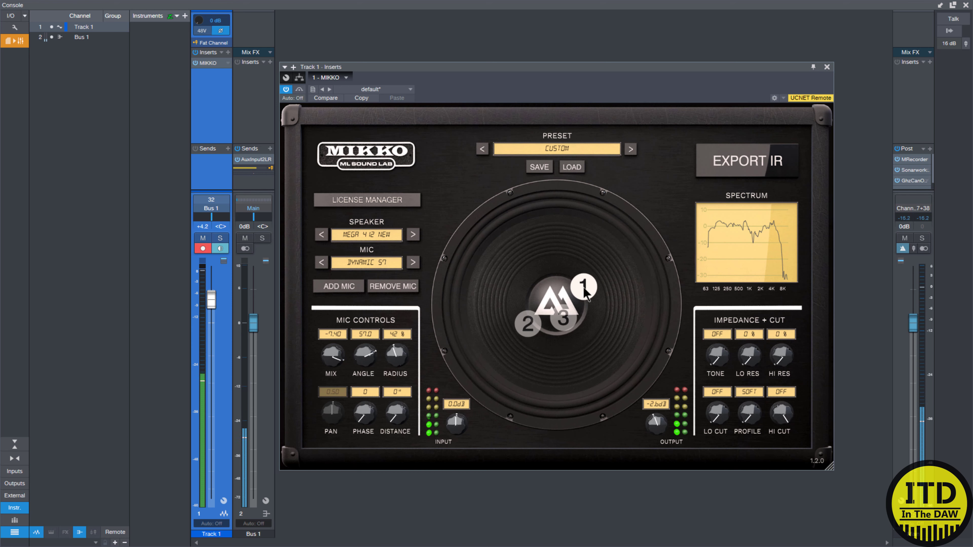
- Mute microphones 3 and 2 and bring each back in to compare the blend against microphone 1 alone
{"action": "left_click", "coordinate": [568, 319]}
{"action": "left_click", "coordinate": [523, 326]}
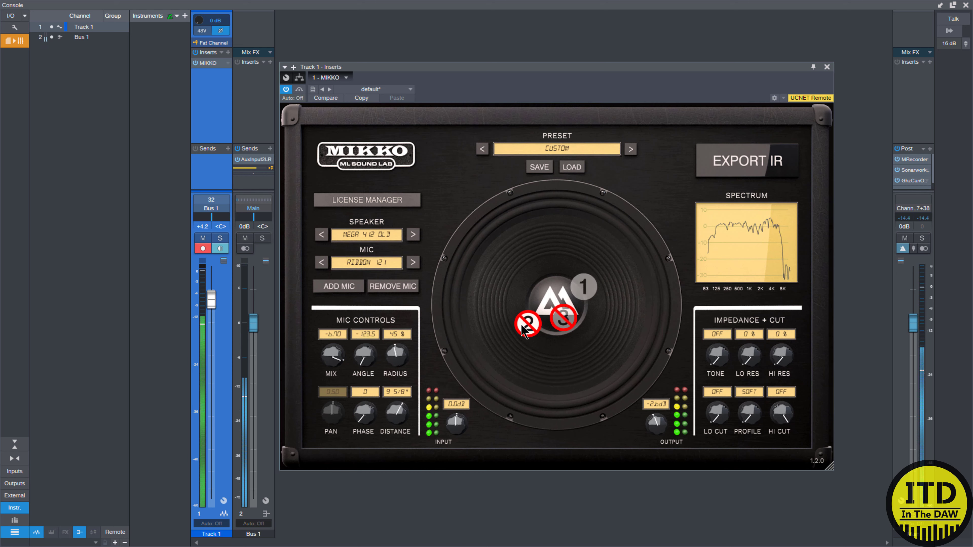
{"action": "left_click", "coordinate": [523, 326]}
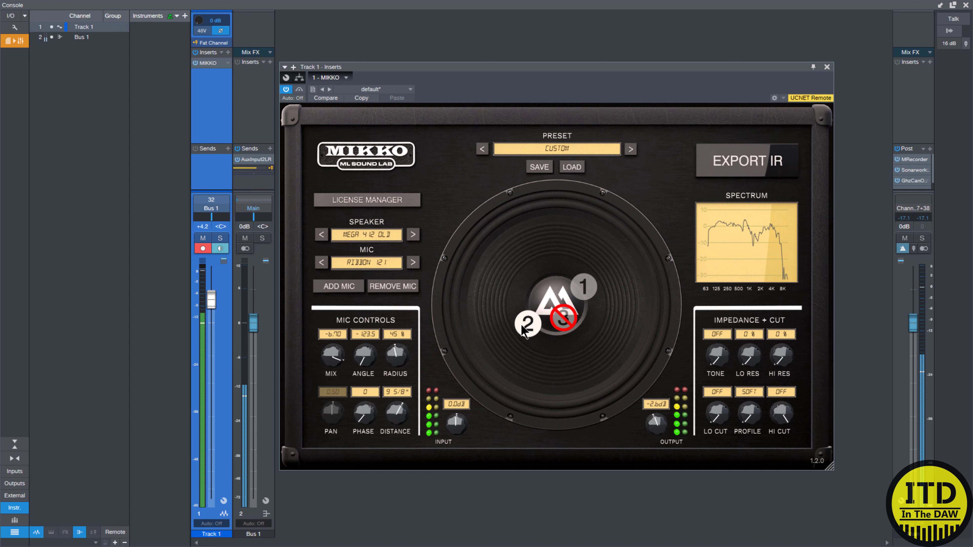
{"action": "left_click", "coordinate": [558, 326]}
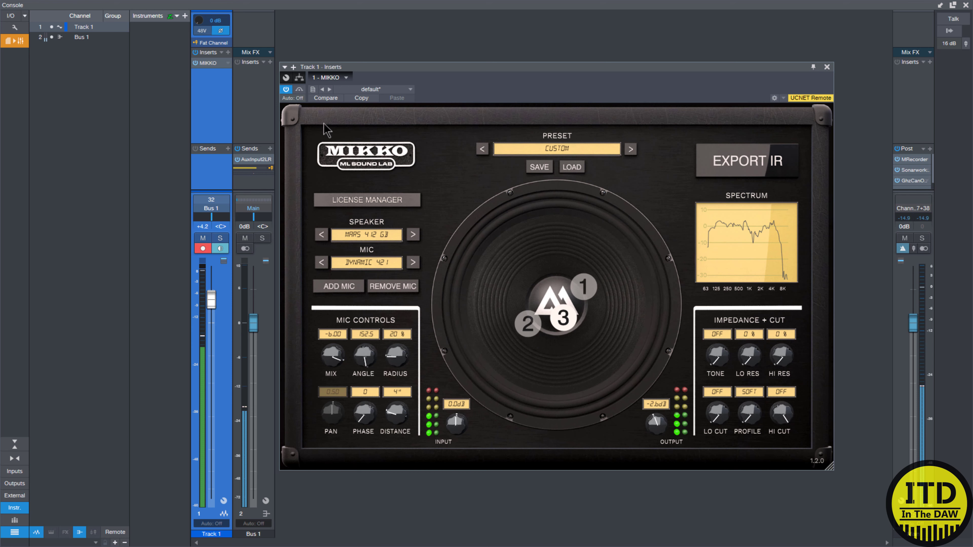
- Compare the plug-in with its bypassed sound, re-enable it and lower its output to -3.9 dB
{"action": "left_click", "coordinate": [286, 91]}
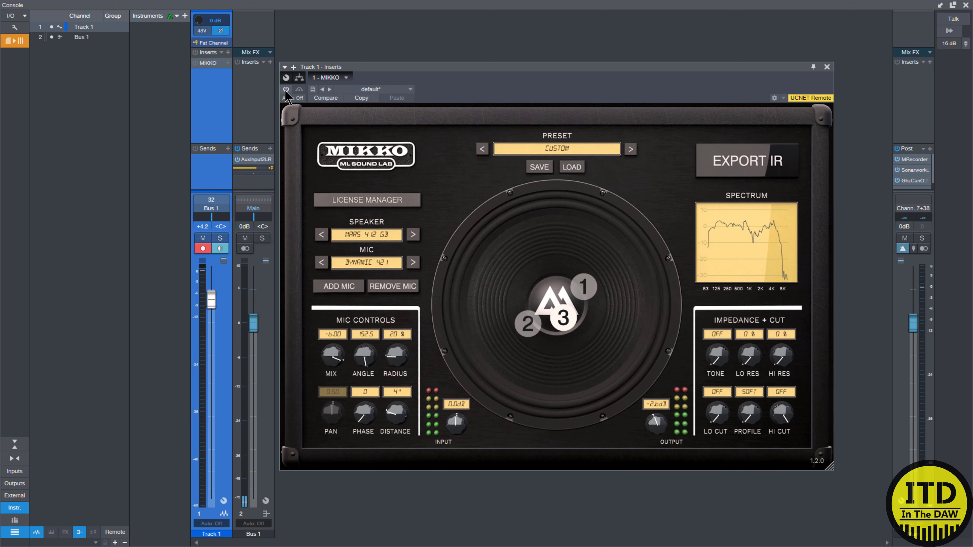
{"action": "left_click", "coordinate": [286, 90]}
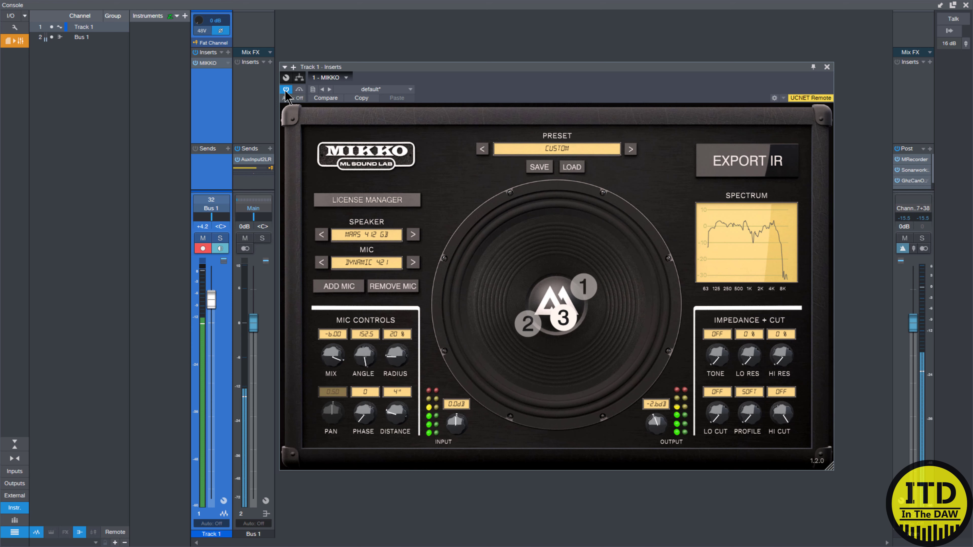
{"action": "left_click_drag", "start_coordinate": [653, 415], "coordinate": [651, 420]}
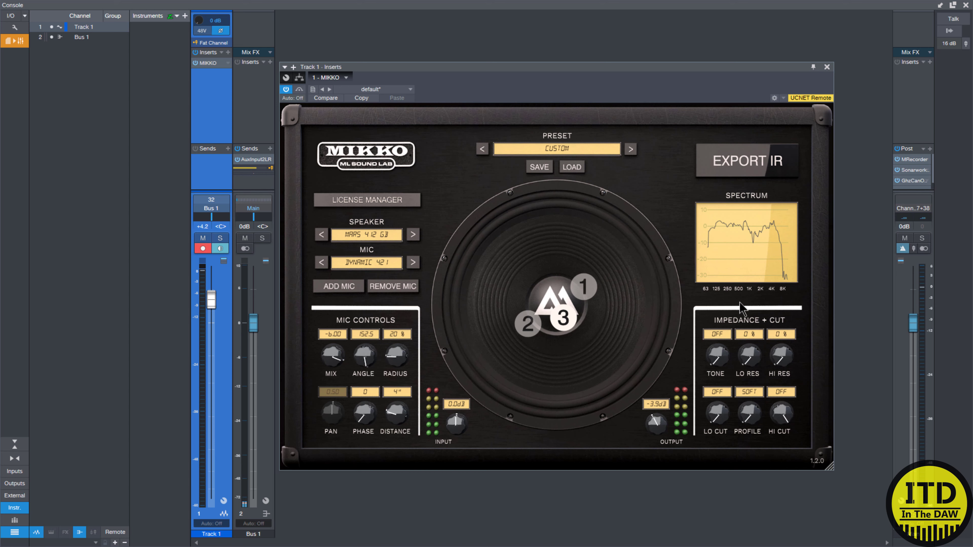
- Set the impedance tone to US412, the high resonance to 96% and the low resonance to 72%
{"action": "scroll", "coordinate": [714, 364], "scroll_direction": "up", "scroll_amount": 5}
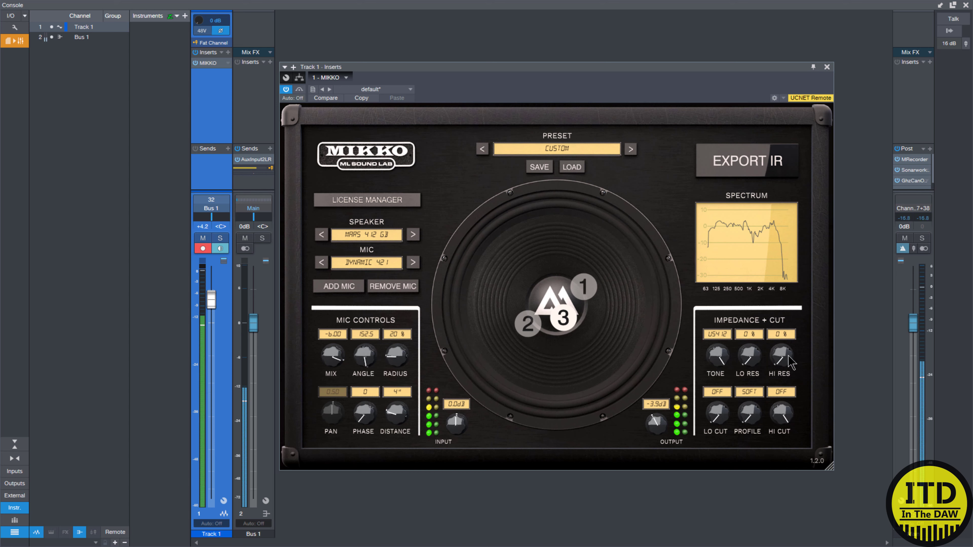
{"action": "scroll", "coordinate": [790, 362], "scroll_direction": "up", "scroll_amount": 6}
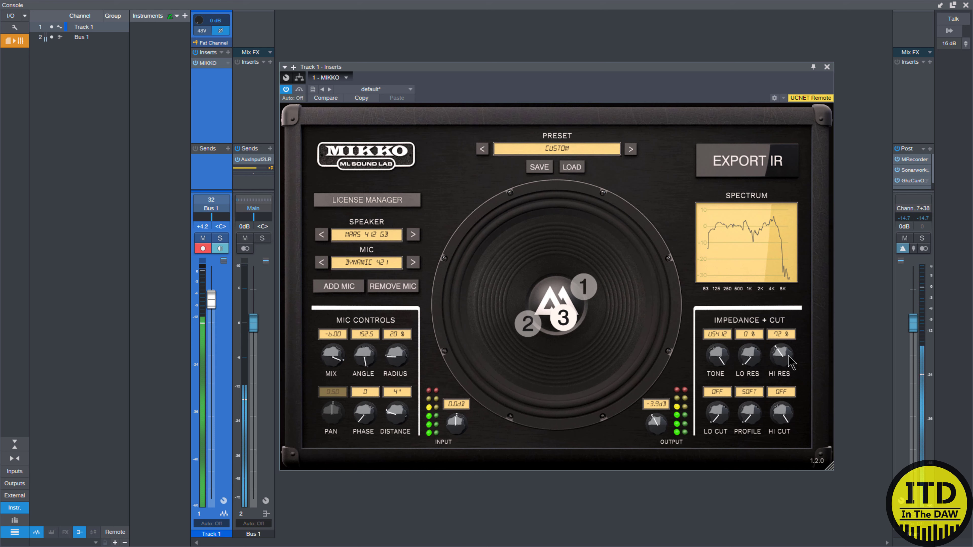
{"action": "scroll", "coordinate": [726, 361], "scroll_direction": "up", "scroll_amount": 2}
{"action": "scroll", "coordinate": [726, 362], "scroll_direction": "up", "scroll_amount": 2}
{"action": "scroll", "coordinate": [726, 361], "scroll_direction": "down", "scroll_amount": 2}
{"action": "scroll", "coordinate": [766, 361], "scroll_direction": "up", "scroll_amount": 8}
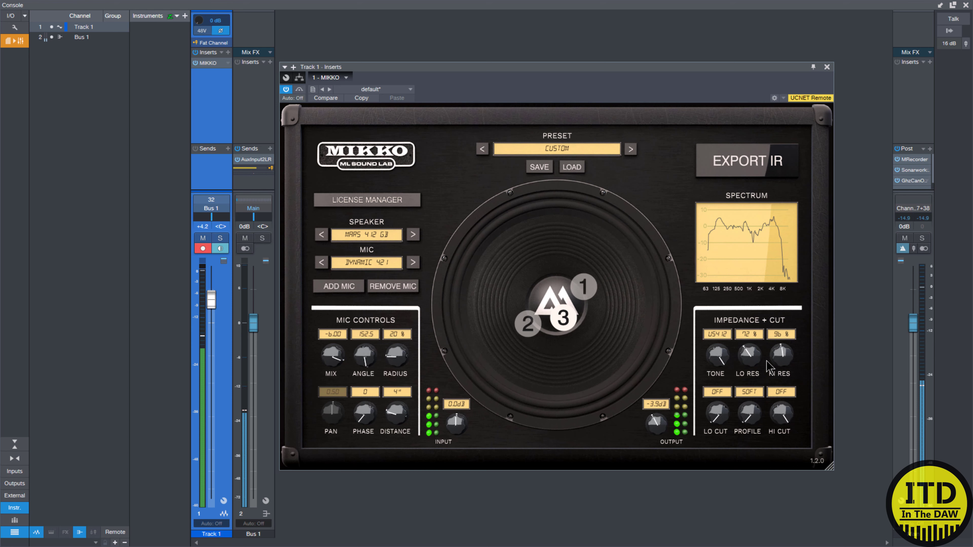
- Set the low cut to 58 Hz and the high cut to 16860 Hz, and raise the output to -1.3 dB
{"action": "scroll", "coordinate": [719, 415], "scroll_direction": "up", "scroll_amount": 4}
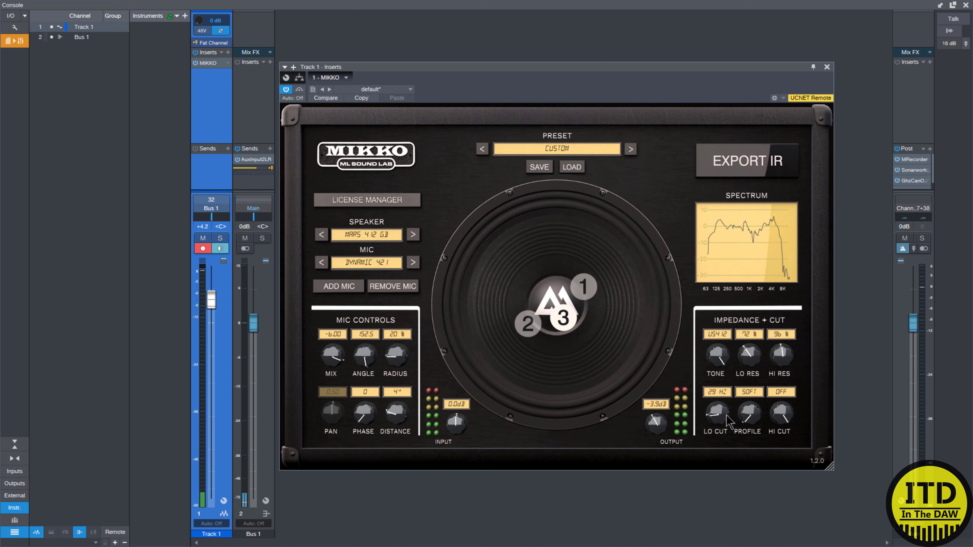
{"action": "scroll", "coordinate": [776, 417], "scroll_direction": "down", "scroll_amount": 4}
{"action": "scroll", "coordinate": [778, 418], "scroll_direction": "up", "scroll_amount": 2}
{"action": "scroll", "coordinate": [717, 417], "scroll_direction": "up", "scroll_amount": 2}
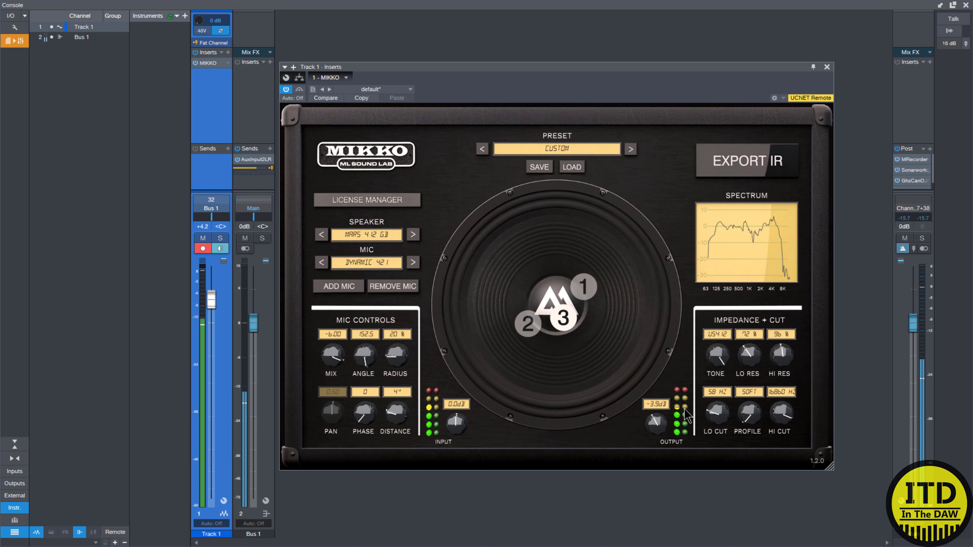
{"action": "scroll", "coordinate": [665, 424], "scroll_direction": "up", "scroll_amount": 2}
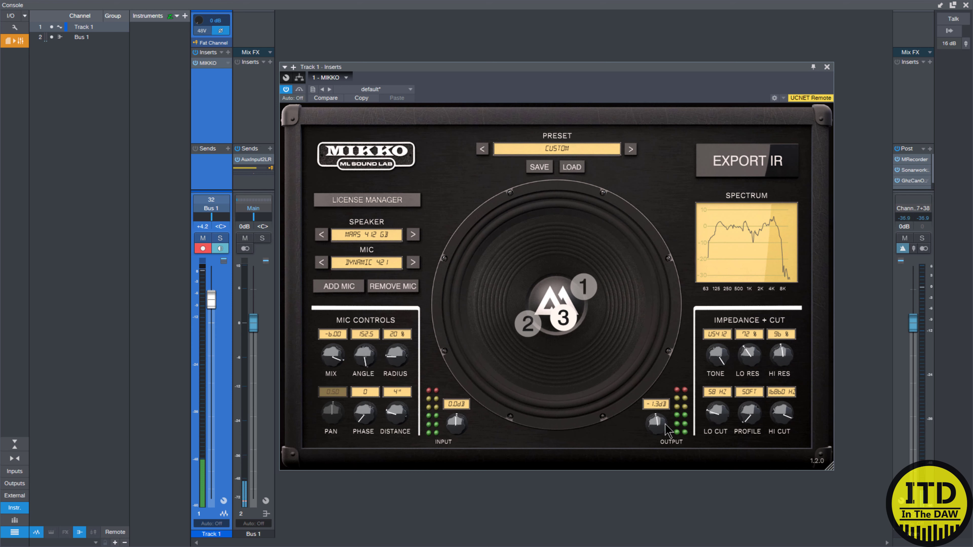
- Start exporting the IR as a 44100 Hz, 24-bit mono WAV and open the Mikko folder inside ITD Impulses
{"action": "left_click", "coordinate": [761, 153]}
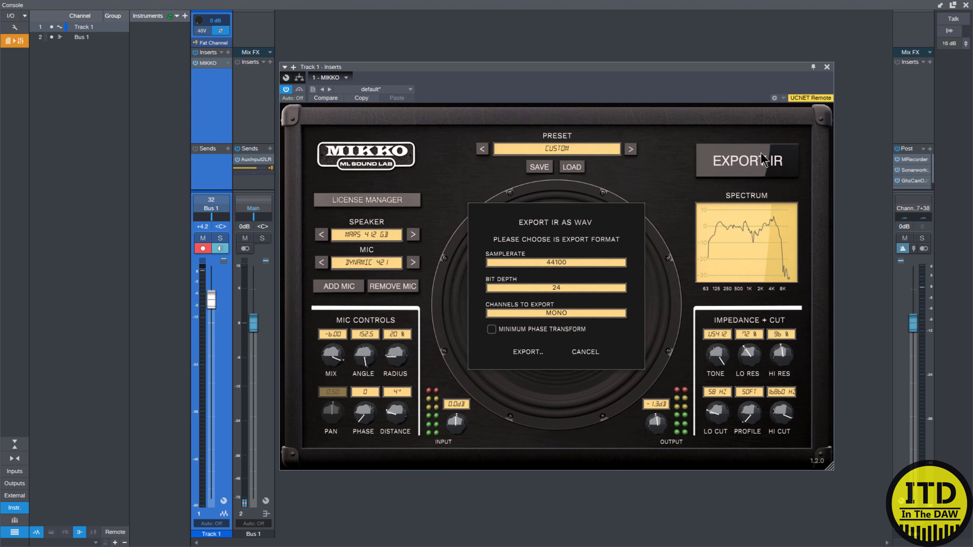
{"action": "left_click", "coordinate": [516, 347]}
{"action": "double_click", "coordinate": [383, 228]}
{"action": "double_click", "coordinate": [383, 207]}
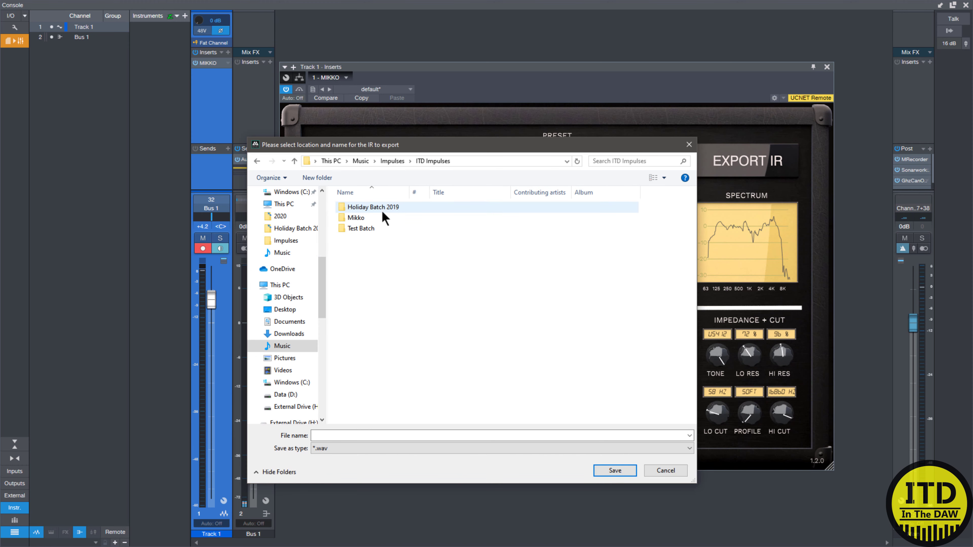
{"action": "double_click", "coordinate": [383, 217]}
- Name the exported IR "ITD 4x12 mic blend 2", reusing the existing blend 3 file name, and save it
{"action": "left_click", "coordinate": [383, 217]}
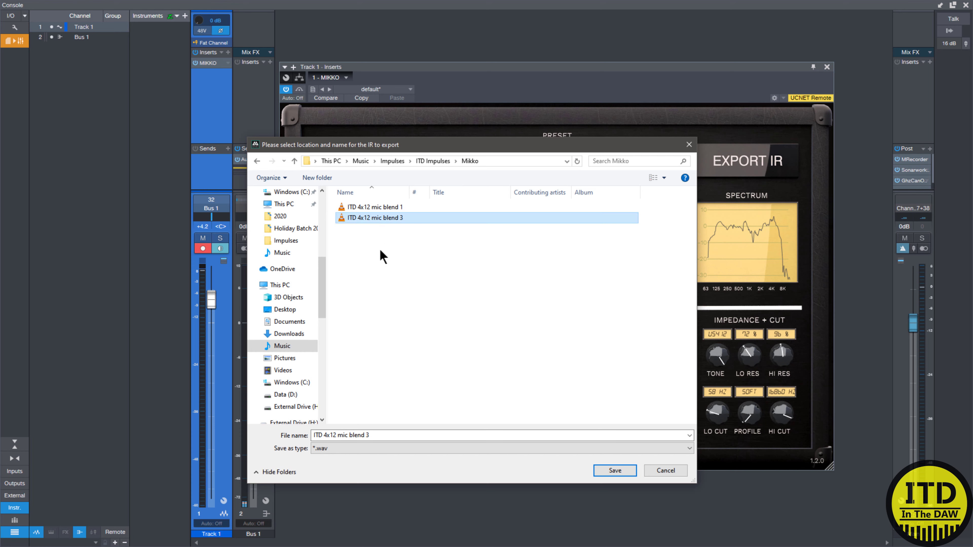
{"action": "left_click", "coordinate": [370, 436]}
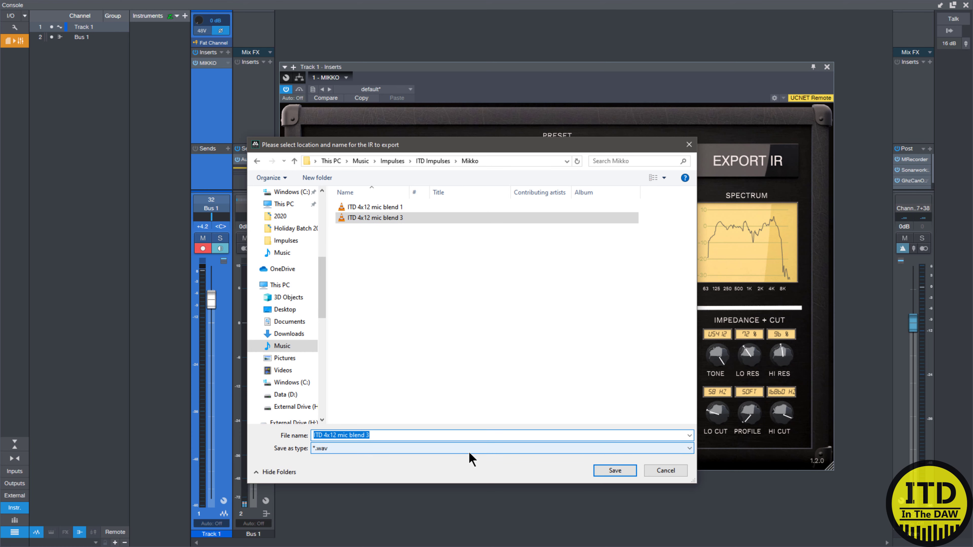
{"action": "key", "text": "End"}
{"action": "key", "text": "BackSpace"}
{"action": "type", "text": "2"}
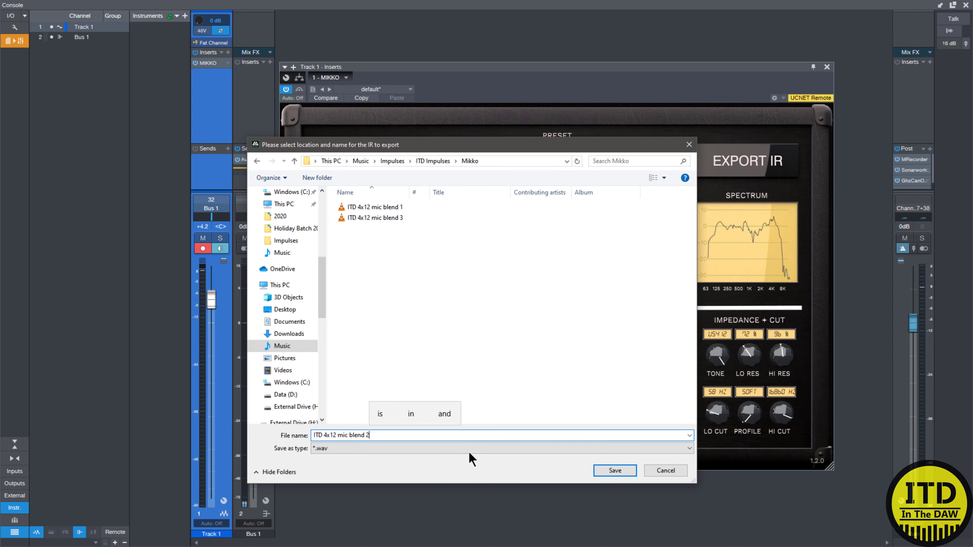
{"action": "left_click", "coordinate": [616, 468]}
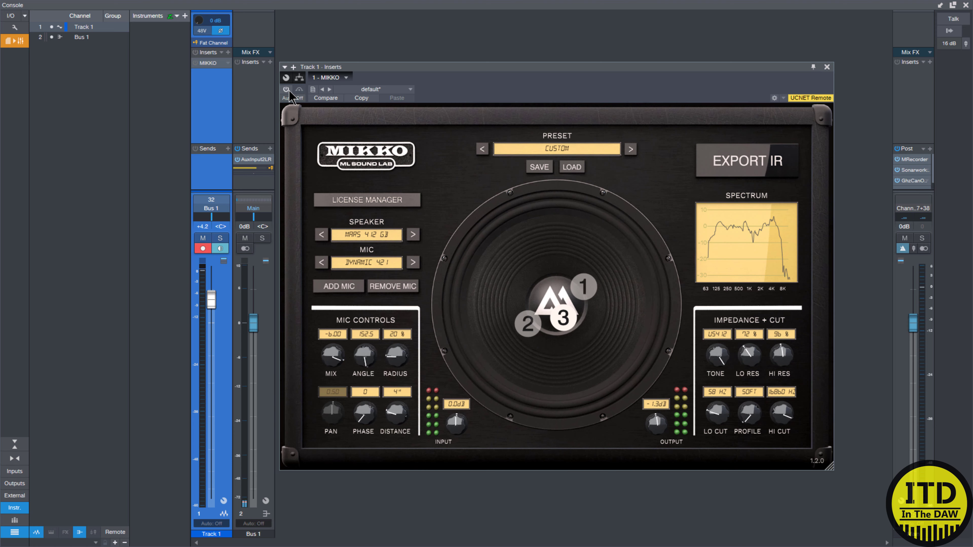
- Switch to Ampero Editor and select the US King 4x12 cabinet block in the Sparkling OD patch
{"action": "key", "text": "alt+Tab"}
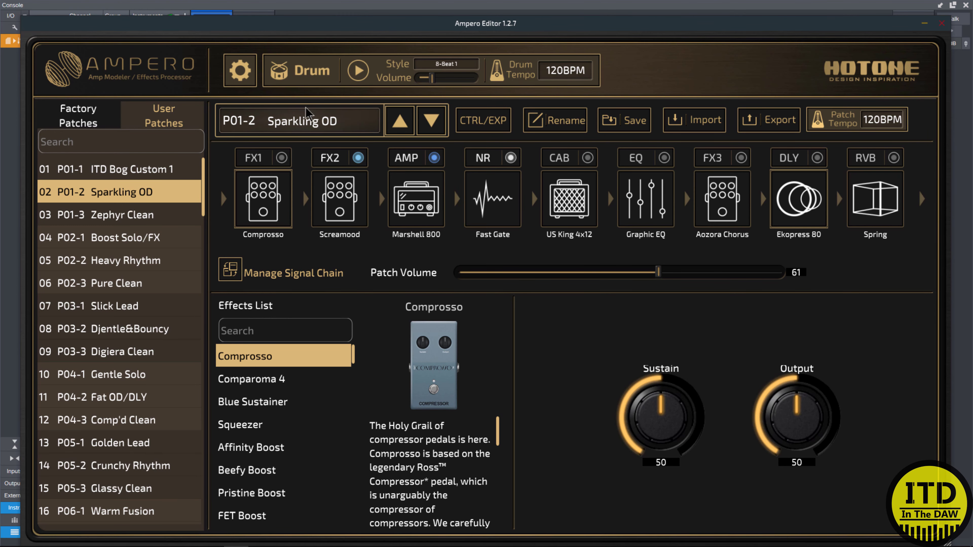
{"action": "left_click", "coordinate": [415, 221]}
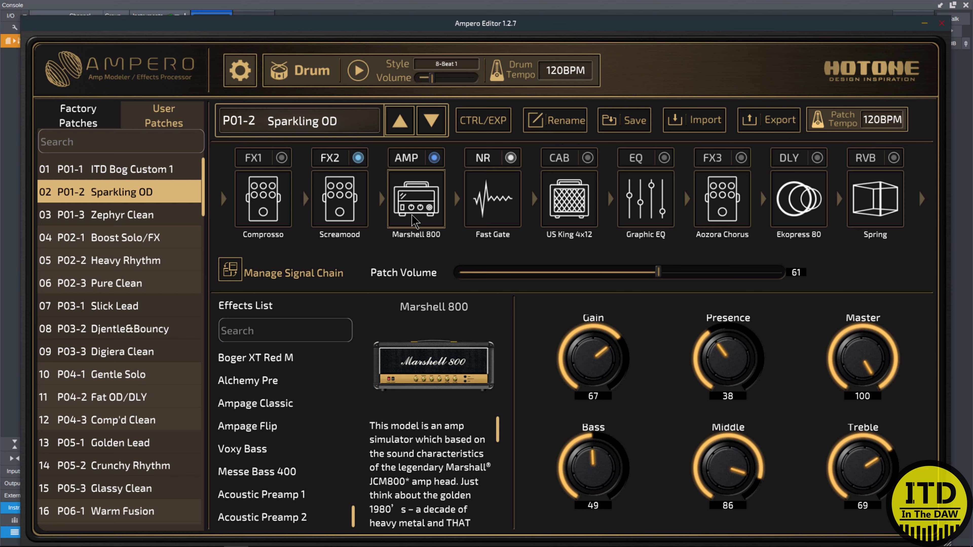
{"action": "key", "text": "Right"}
{"action": "key", "text": "Right"}
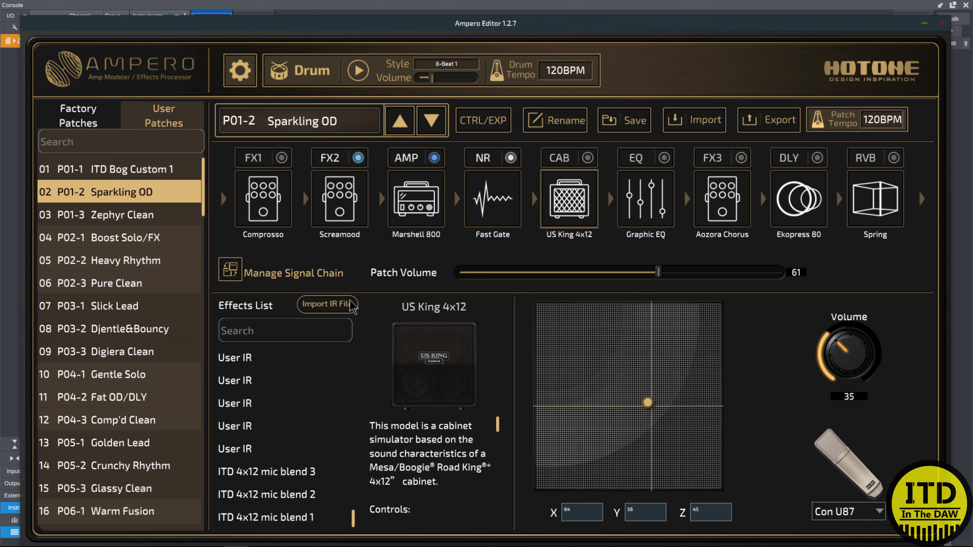
- Import the ITD 4x12 mic blend 2 WAV file from the Mikko folder as a user IR in position 9
{"action": "left_click", "coordinate": [327, 304]}
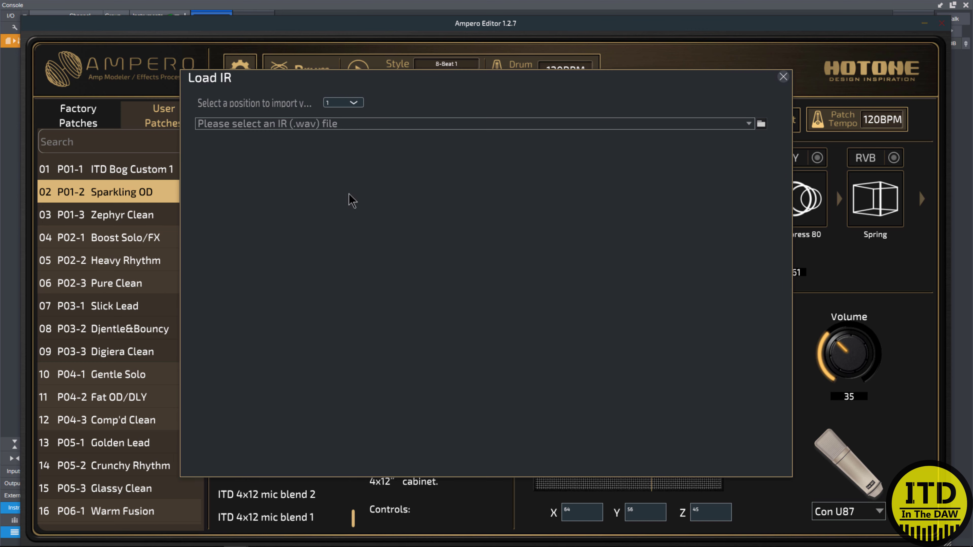
{"action": "left_click", "coordinate": [354, 103]}
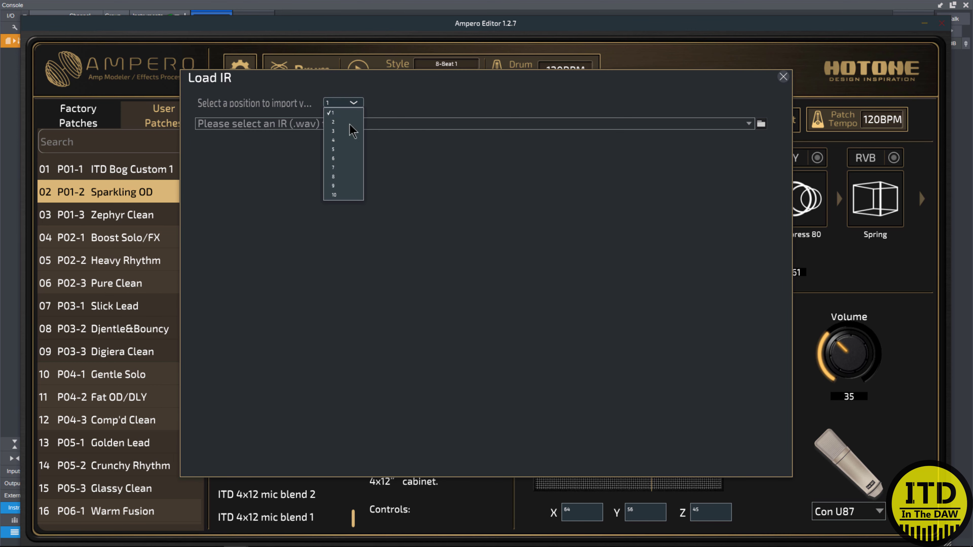
{"action": "left_click", "coordinate": [339, 193]}
{"action": "left_click", "coordinate": [762, 123]}
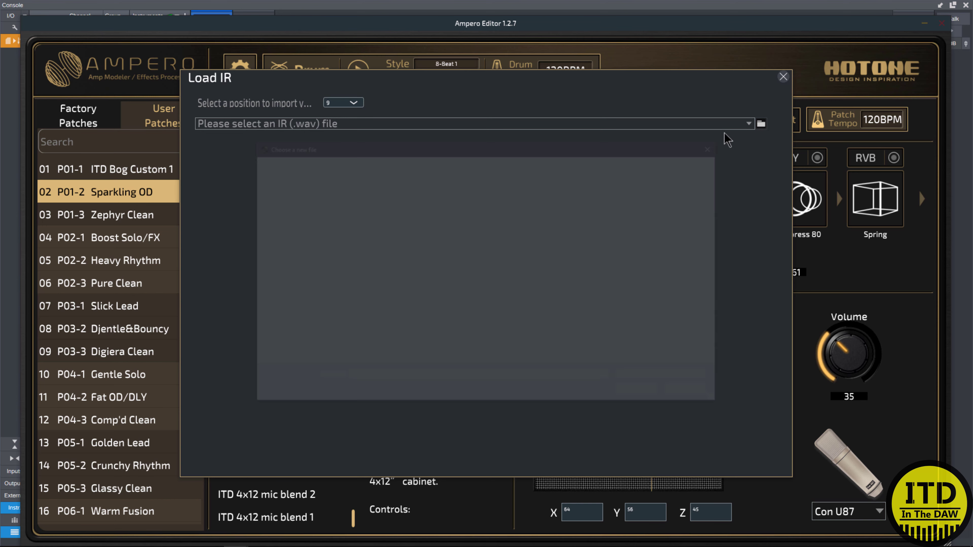
{"action": "double_click", "coordinate": [400, 219]}
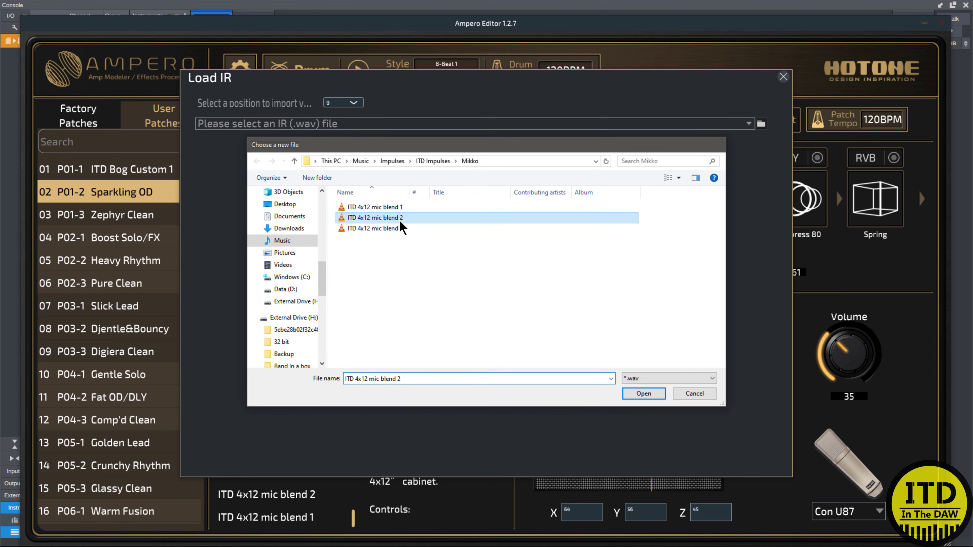
{"action": "left_click", "coordinate": [487, 148]}
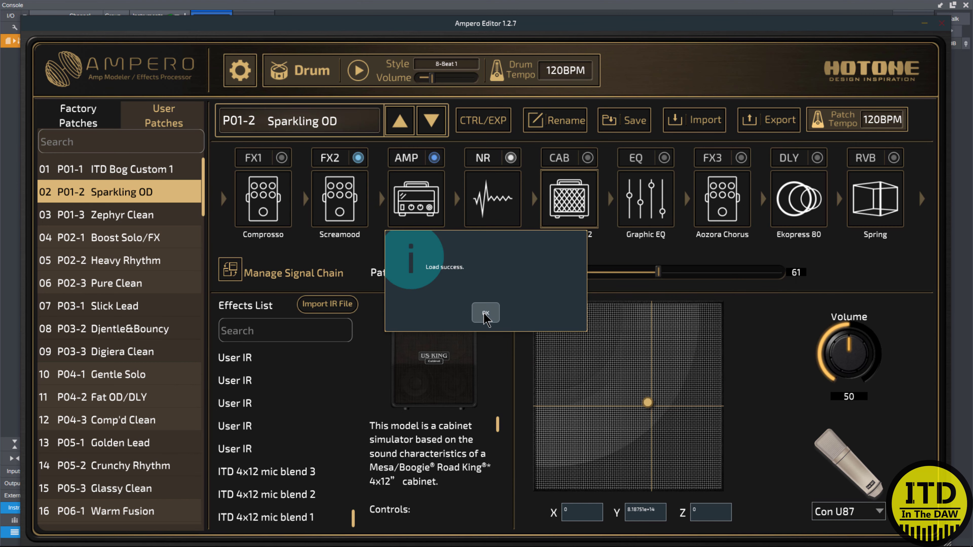
{"action": "left_click", "coordinate": [485, 313]}
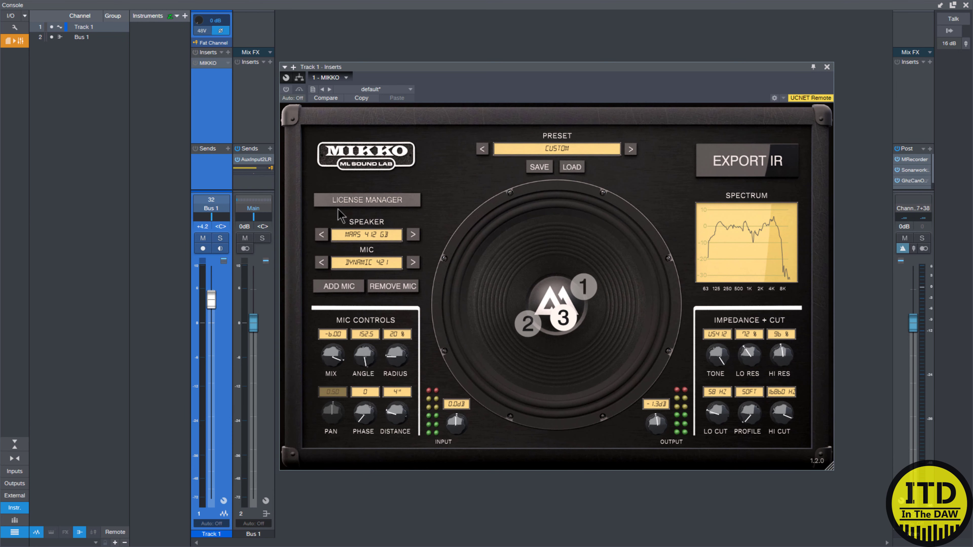
- Back in Studio One, record-arm Track 1 and compare its sound with MIKKO enabled at -5.2 dB output and bypassed
{"action": "left_click", "coordinate": [203, 248]}
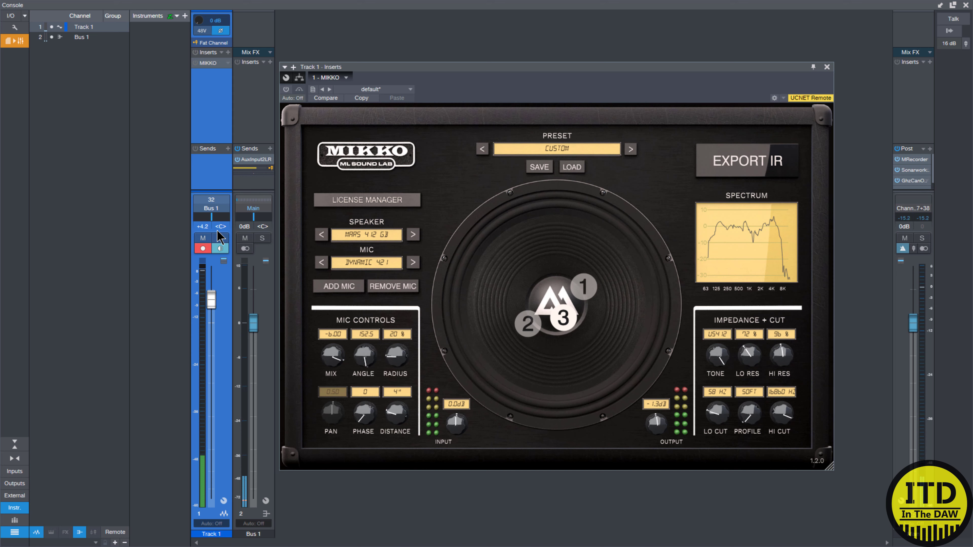
{"action": "left_click", "coordinate": [286, 89]}
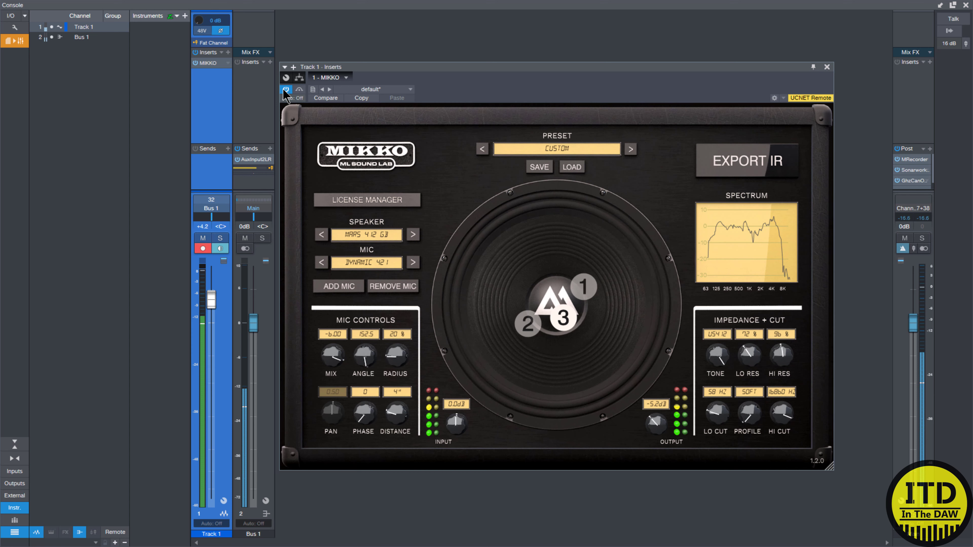
{"action": "left_click", "coordinate": [286, 89]}
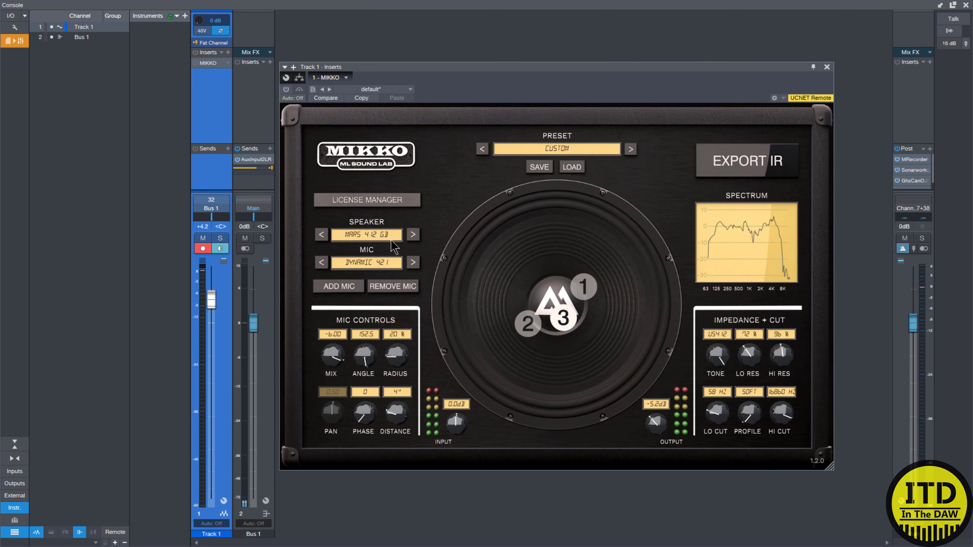
- Return to the arrangement view with MIKKO re-enabled and examine the list of available speaker cabinets
{"action": "key", "text": "F3"}
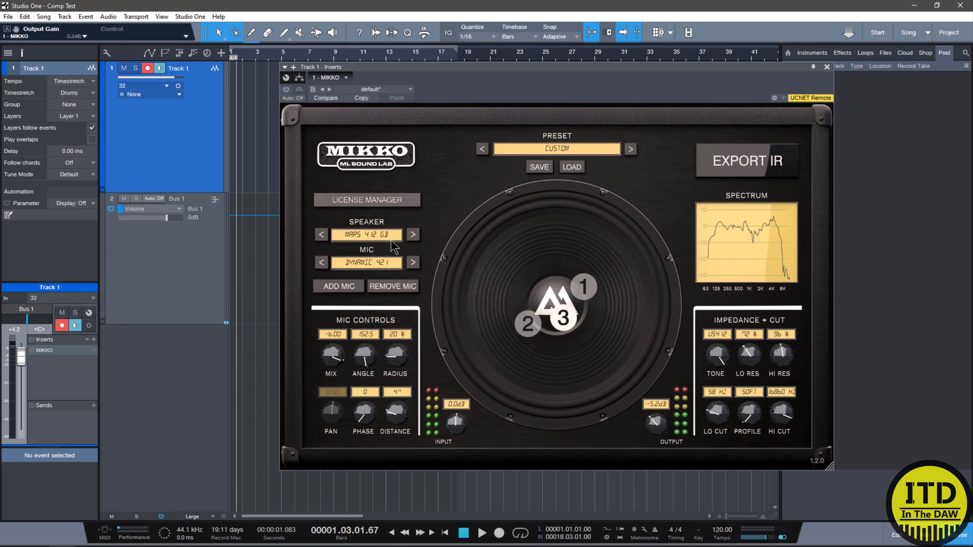
{"action": "key", "text": "ctrl+z"}
{"action": "left_click", "coordinate": [385, 234]}
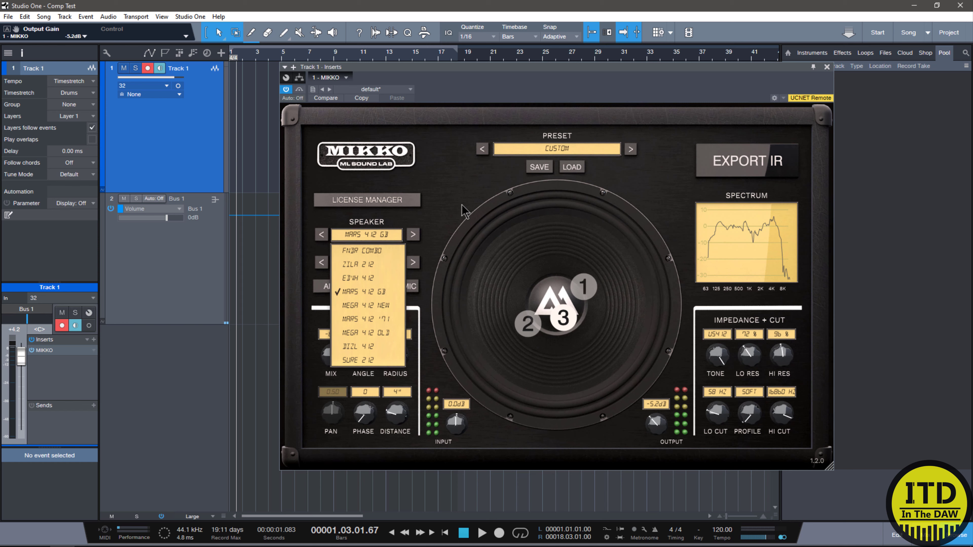
{"action": "left_click", "coordinate": [482, 183]}
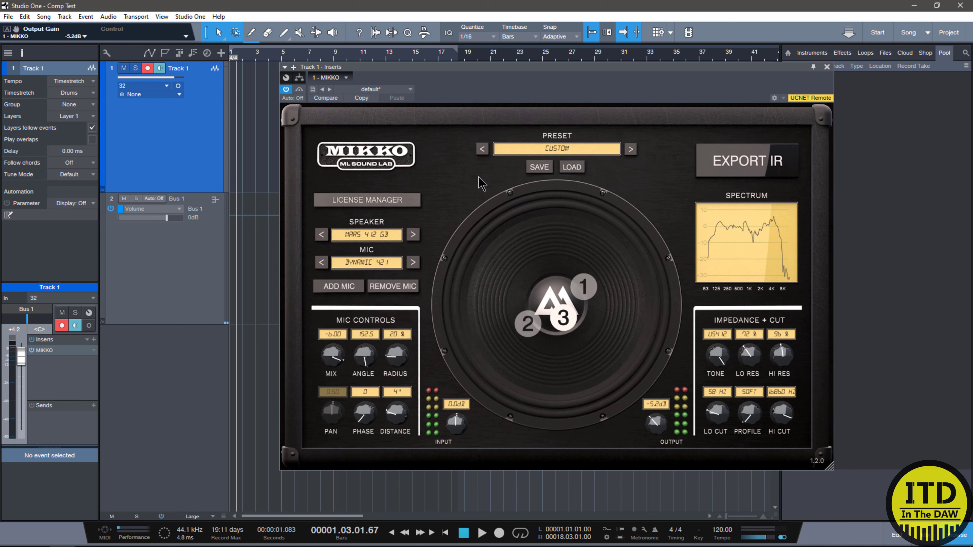